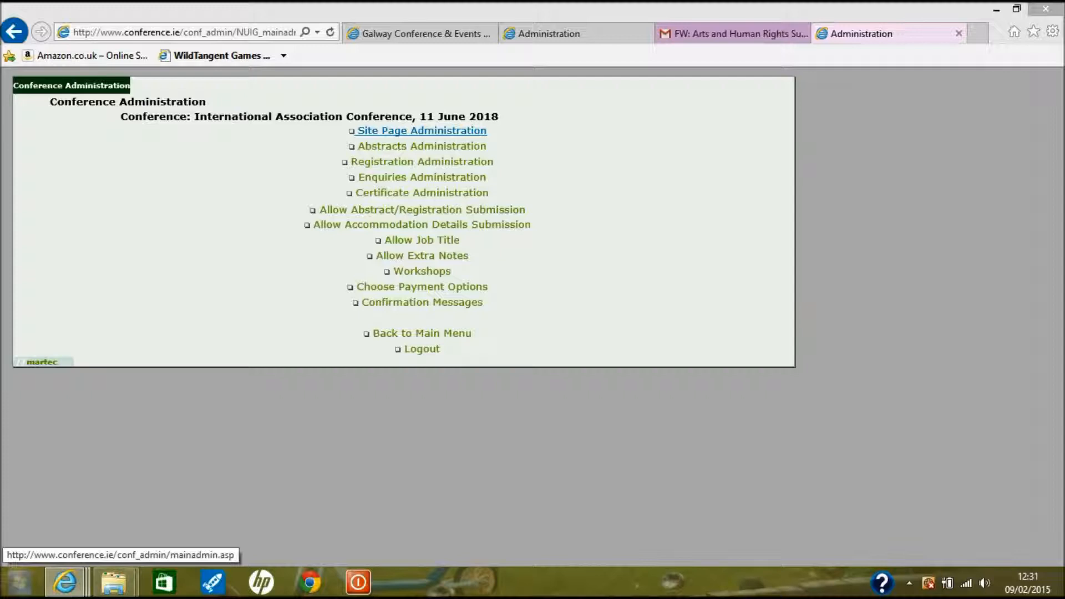
Open the page editing area of the conference's site page administration
click(421, 131)
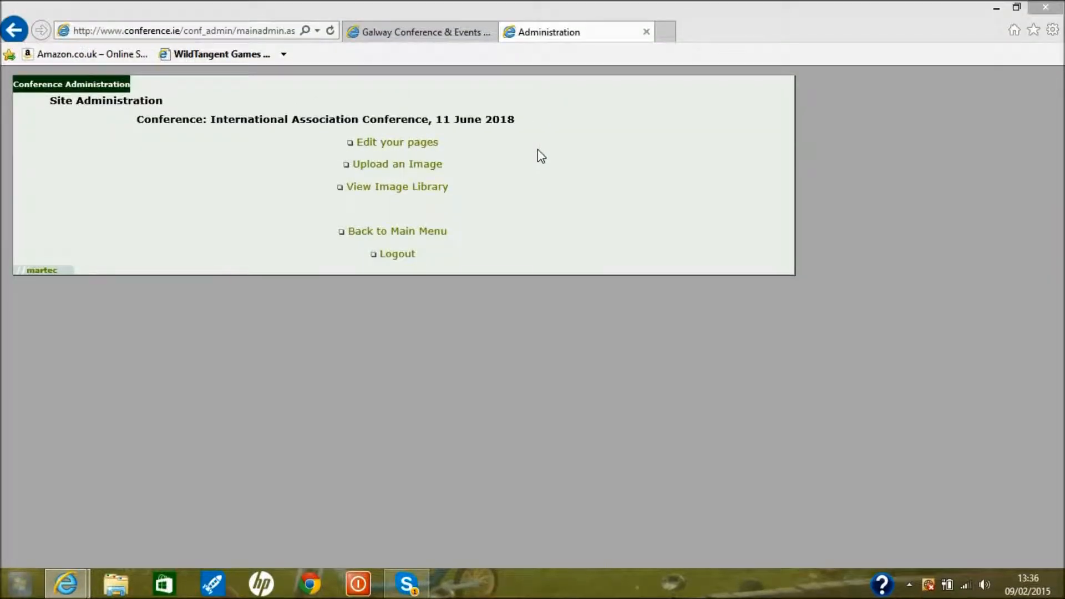
click(413, 146)
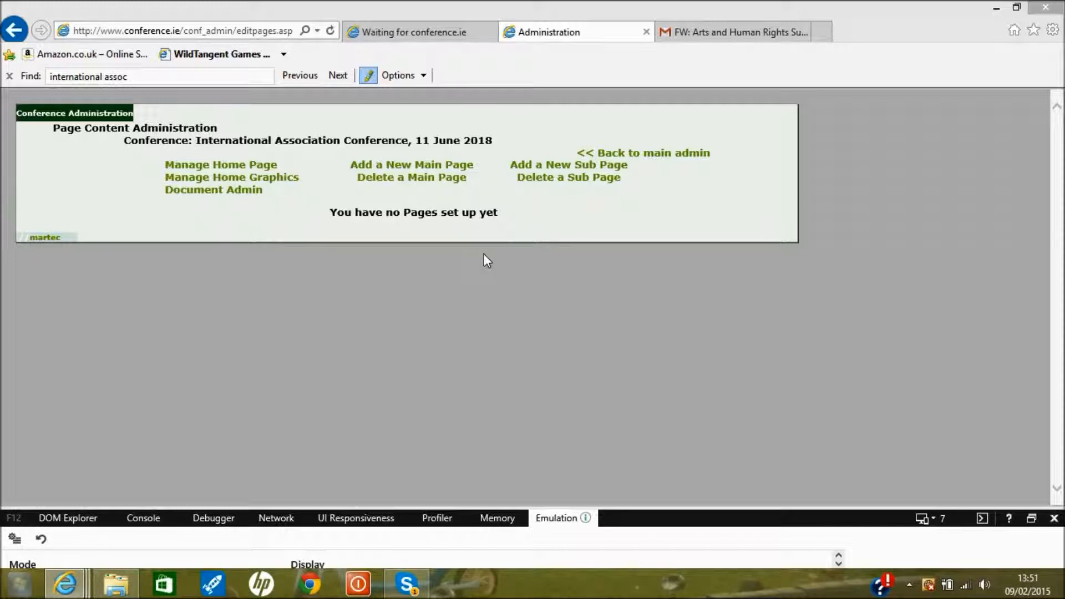
Look at the email with the back-end and front-end links and the public conference site, and return to the administration page
click(721, 36)
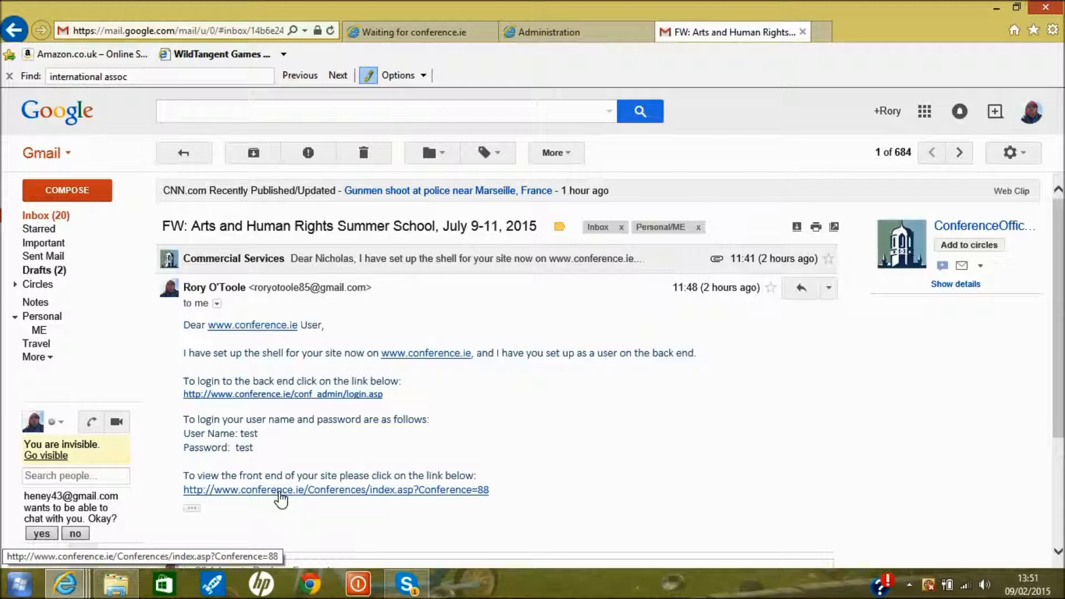
click(417, 32)
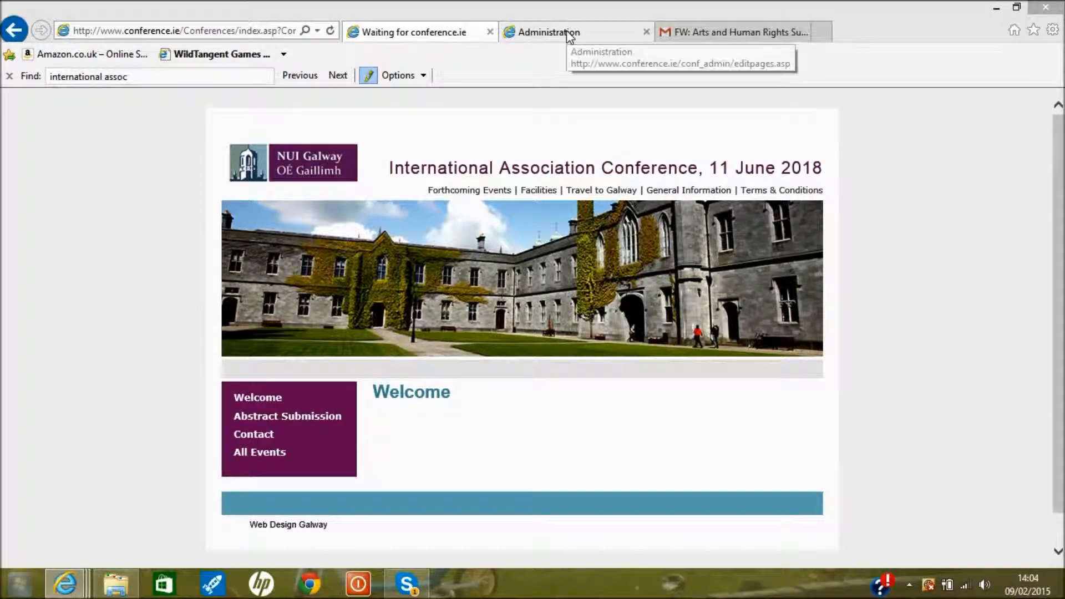
click(567, 34)
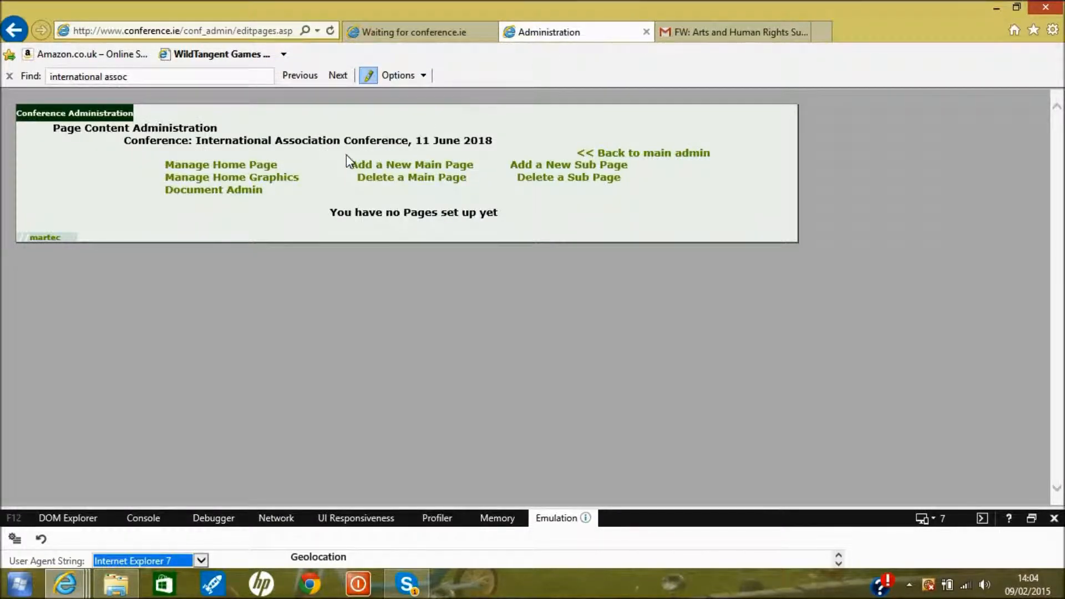
Open the home page for editing and view the images available for insertion
click(271, 172)
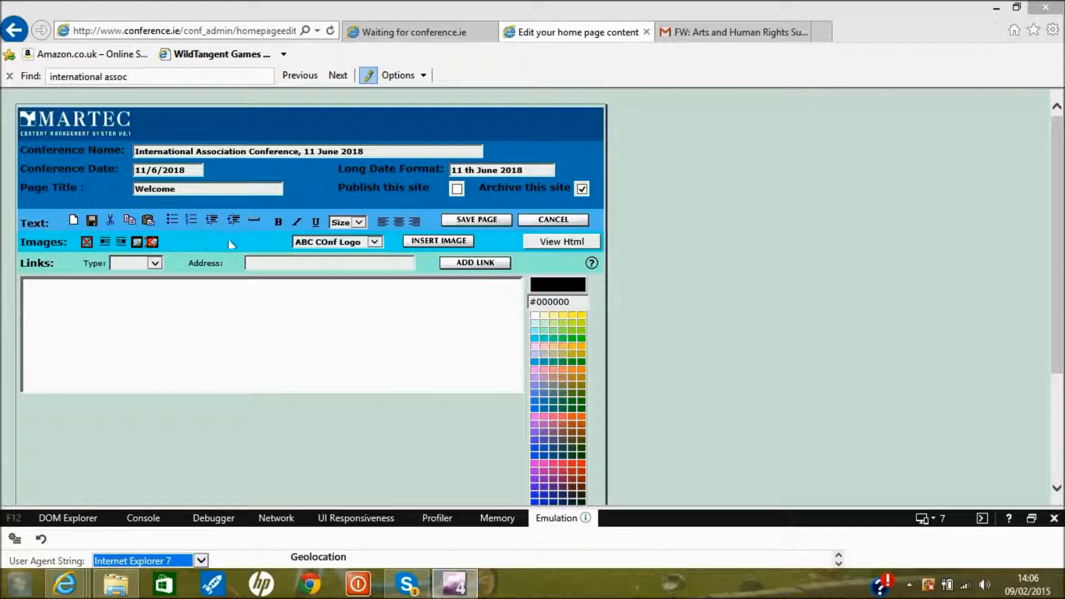
click(375, 243)
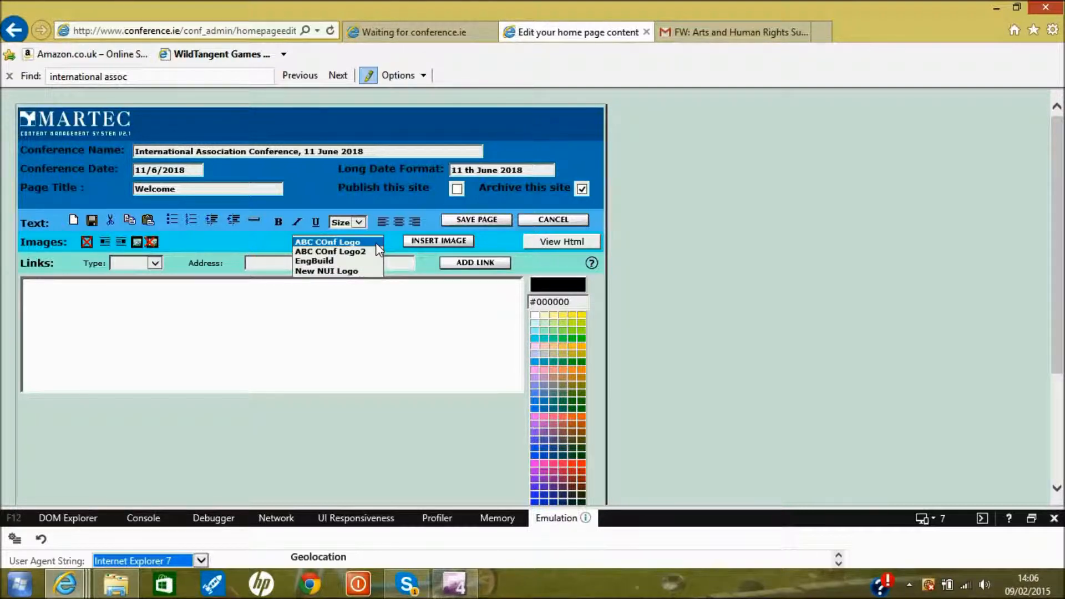
click(220, 244)
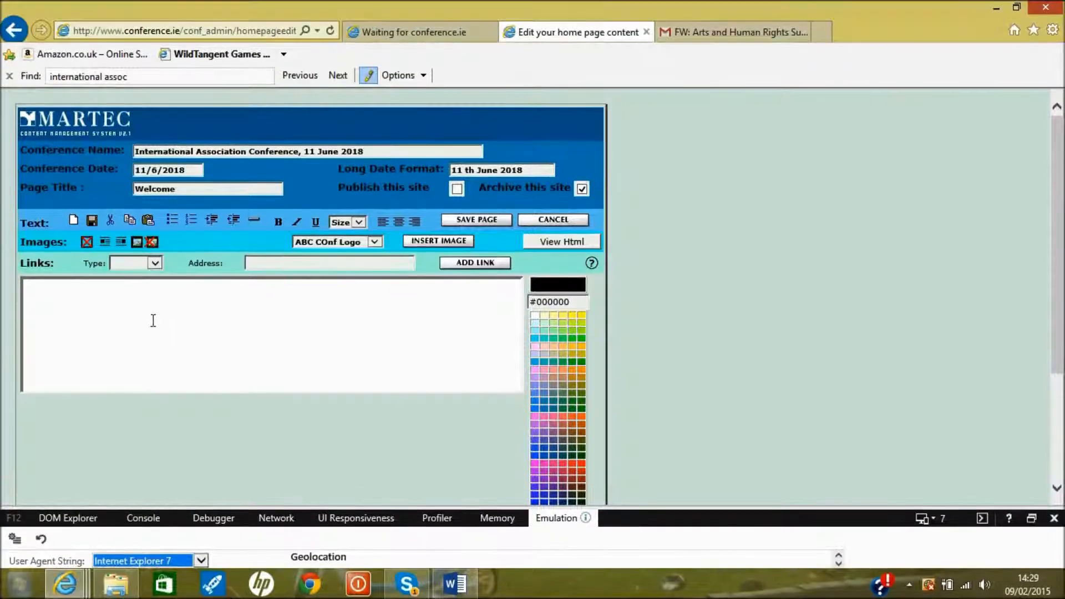
Enter the trial text "mijijdeidnbn." in the home page body
click(154, 291)
text(mijijdeidnbn)
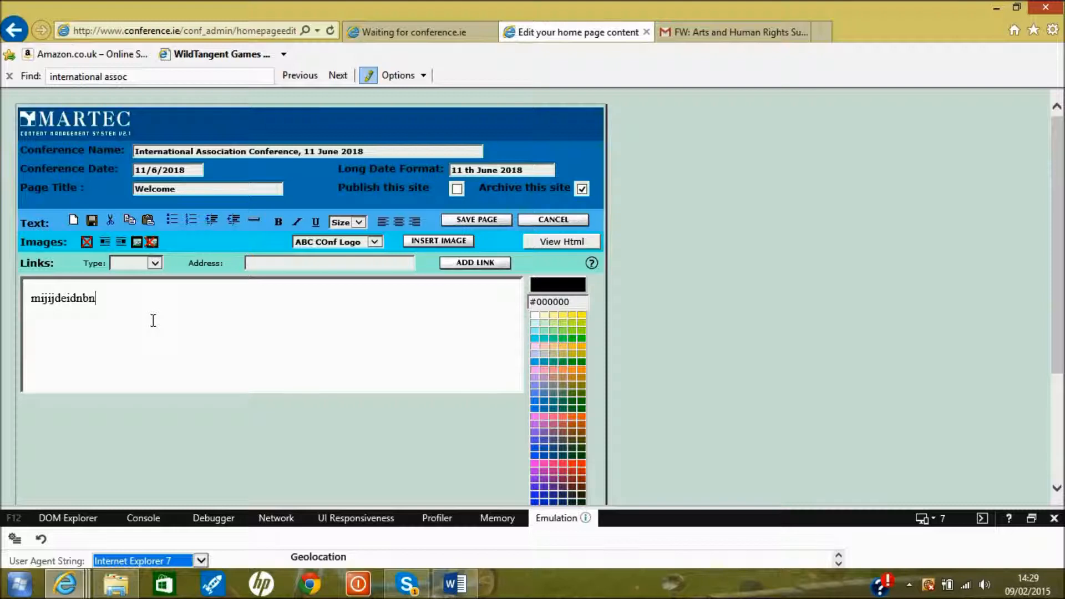
text(.)
Switch to Word and copy the whole welcome text, from "NUI Galway, Galway Ireland" through "Céad Míle Fáilte!"
click(455, 582)
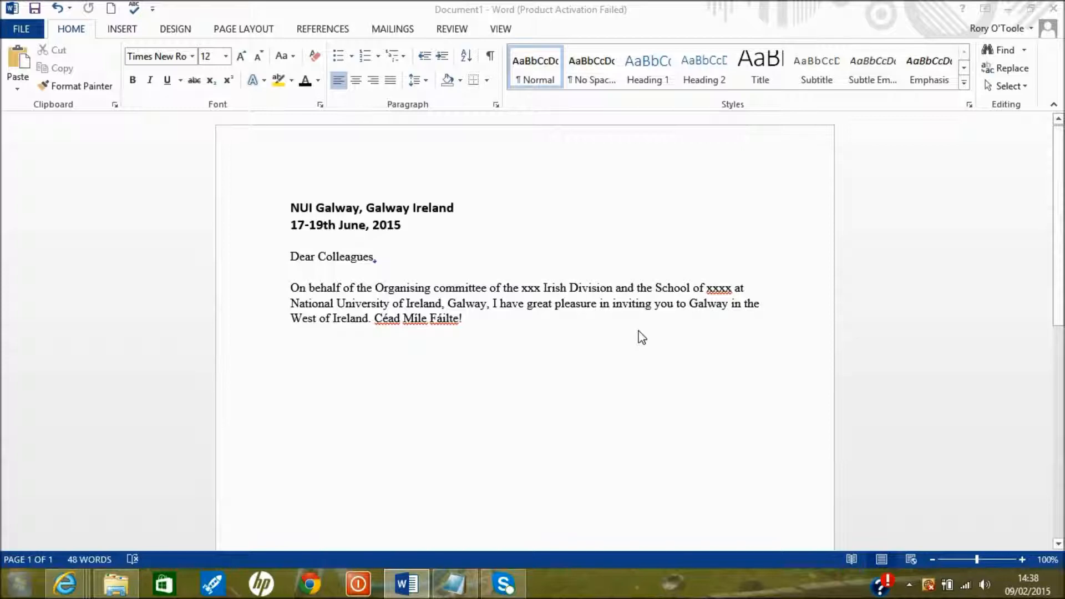
click(464, 316)
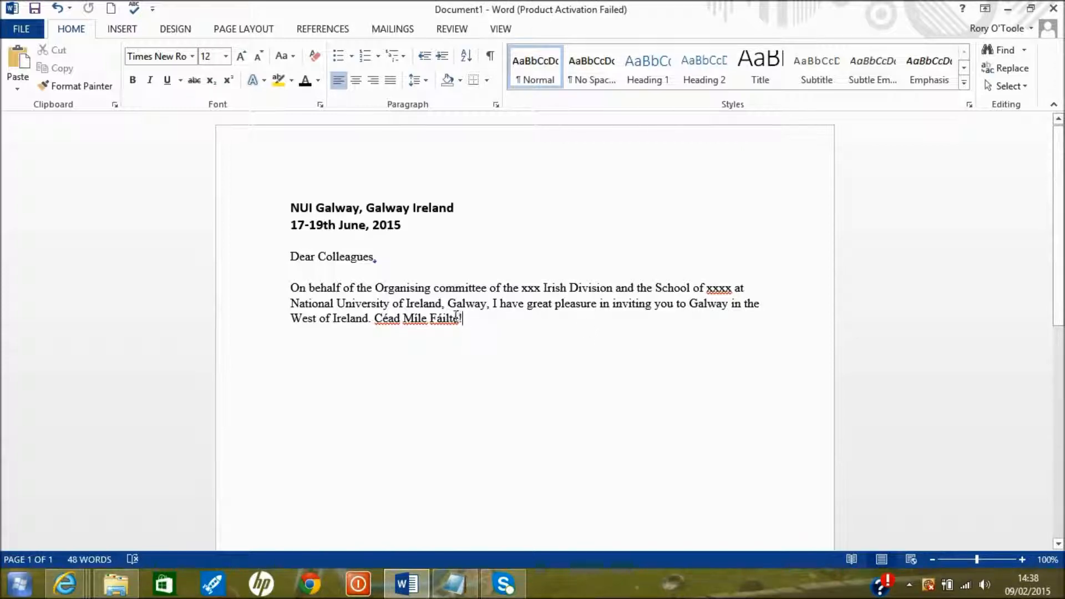
drag(295, 210, 472, 322)
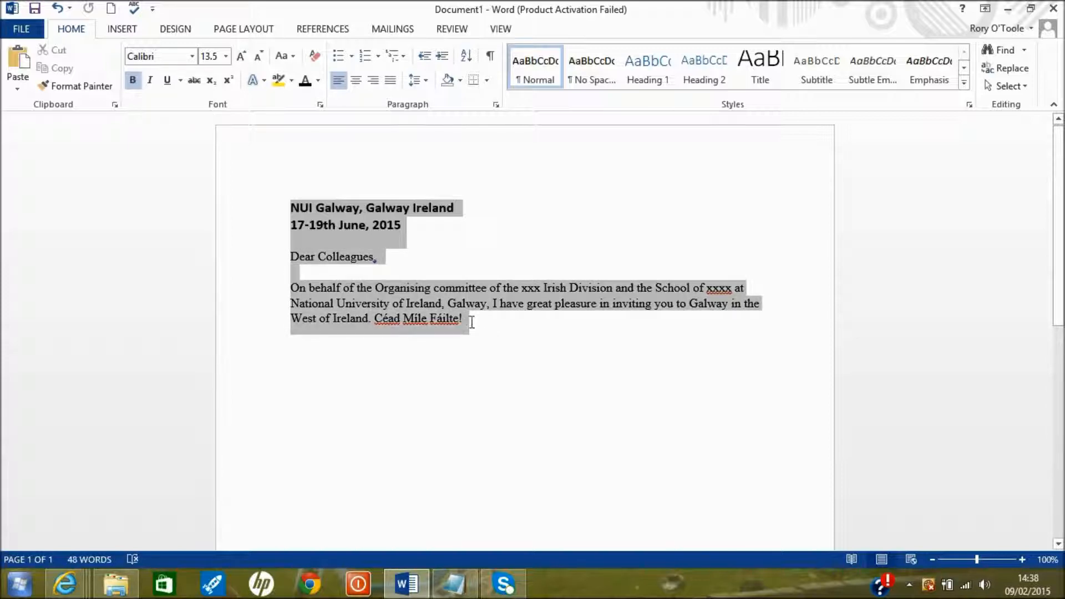
right_click(404, 308)
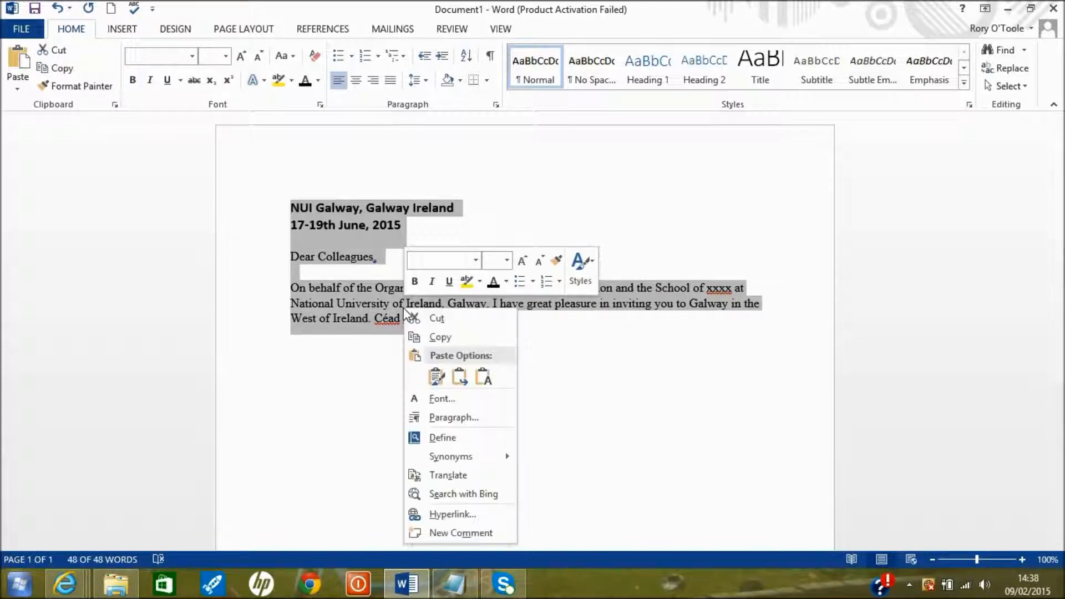
click(438, 337)
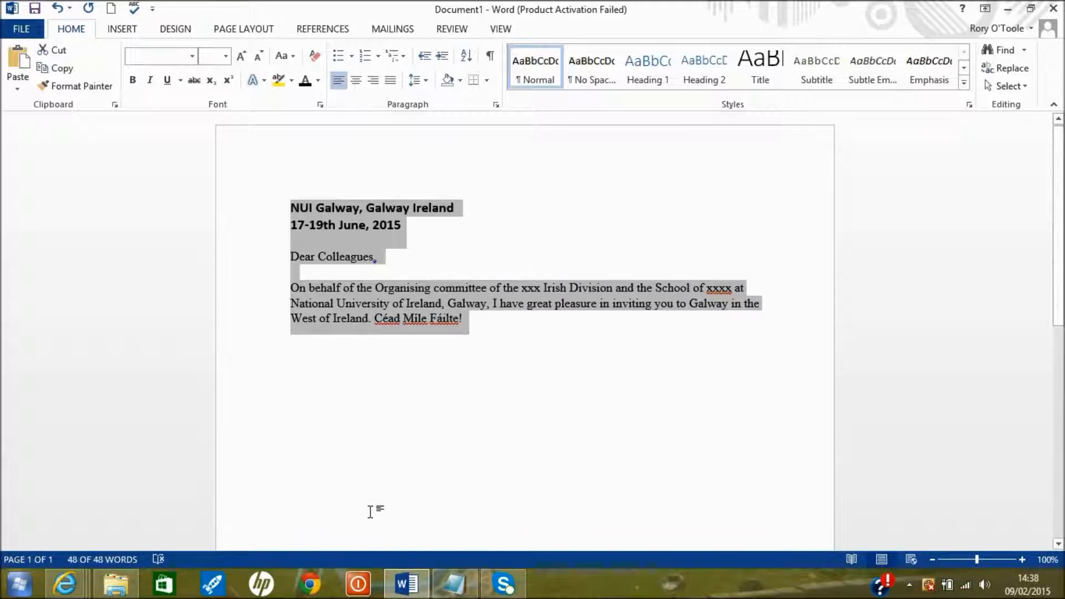
Paste the welcome text into the blank Notepad document to strip its formatting, and copy all of the plain text
click(20, 584)
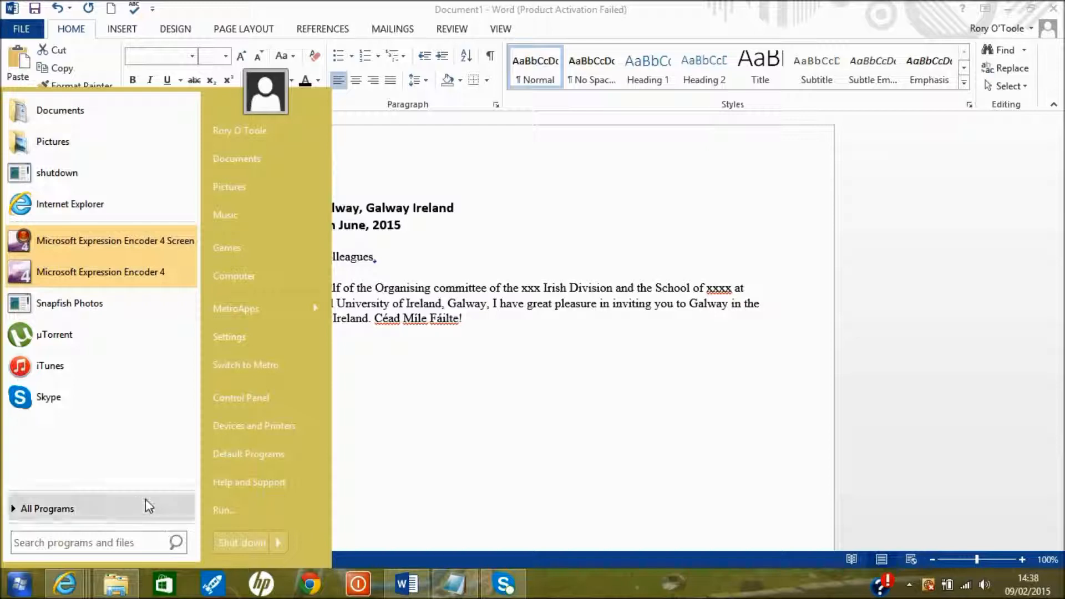
click(460, 593)
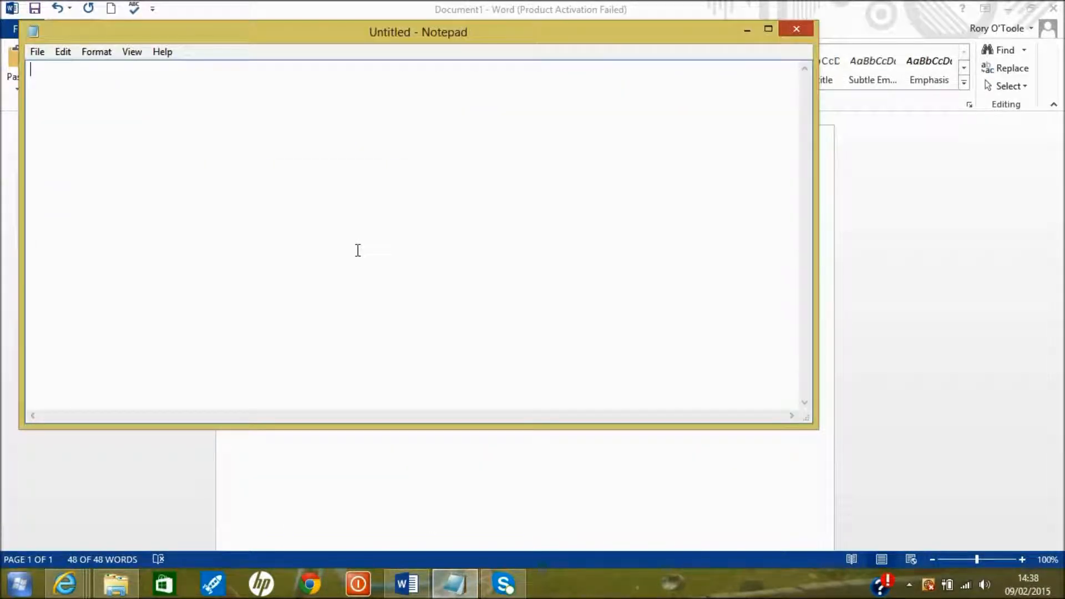
right_click(358, 250)
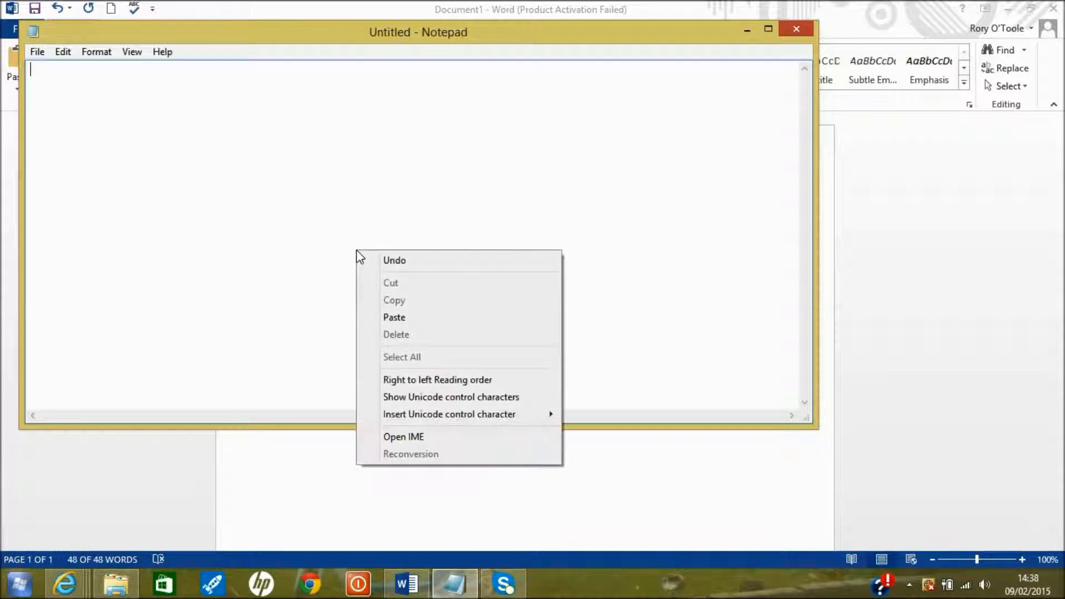
click(417, 314)
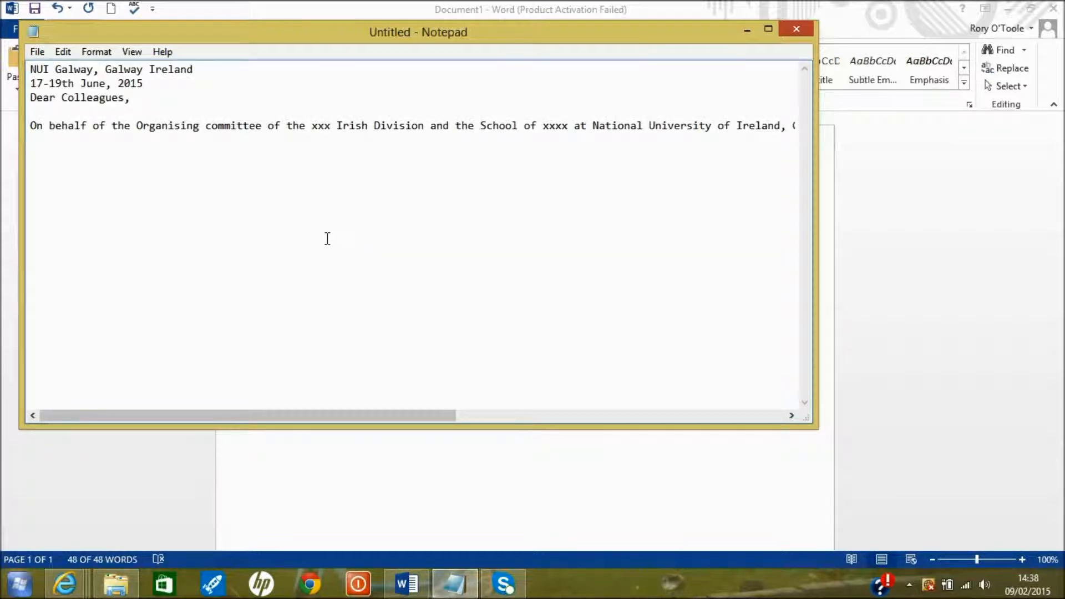
drag(30, 69, 318, 193)
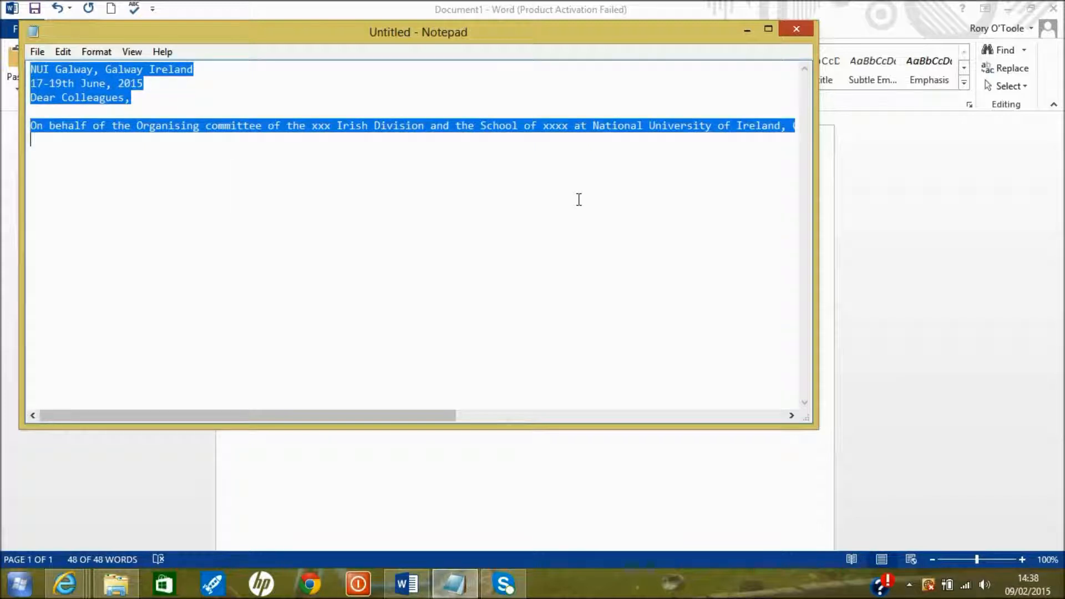
right_click(516, 123)
click(568, 174)
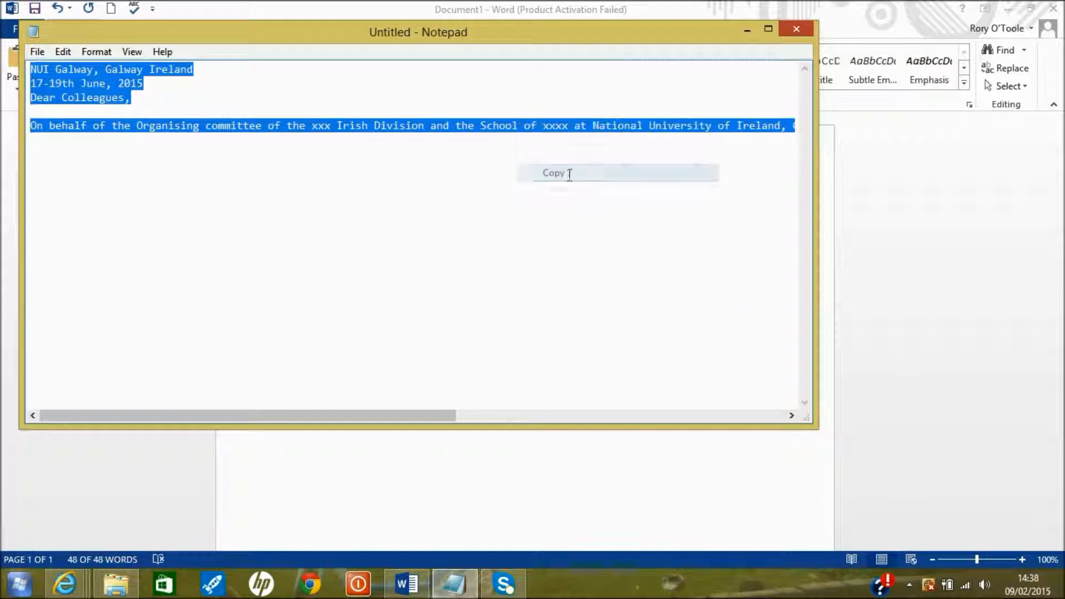
Switch to the home page editor in Internet Explorer and paste the plain welcome text into the page body
click(65, 584)
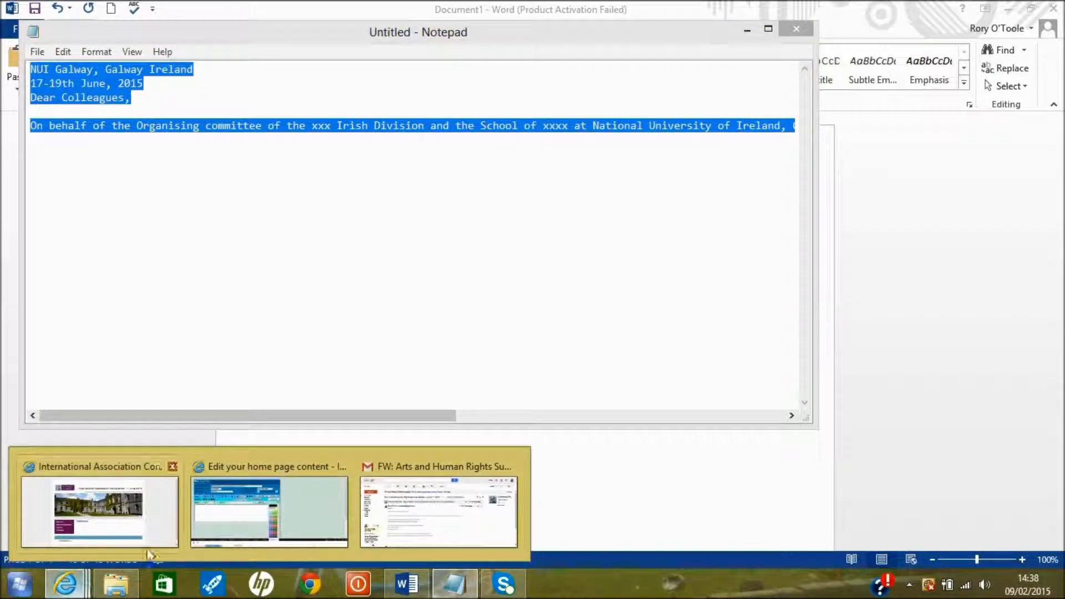
click(236, 514)
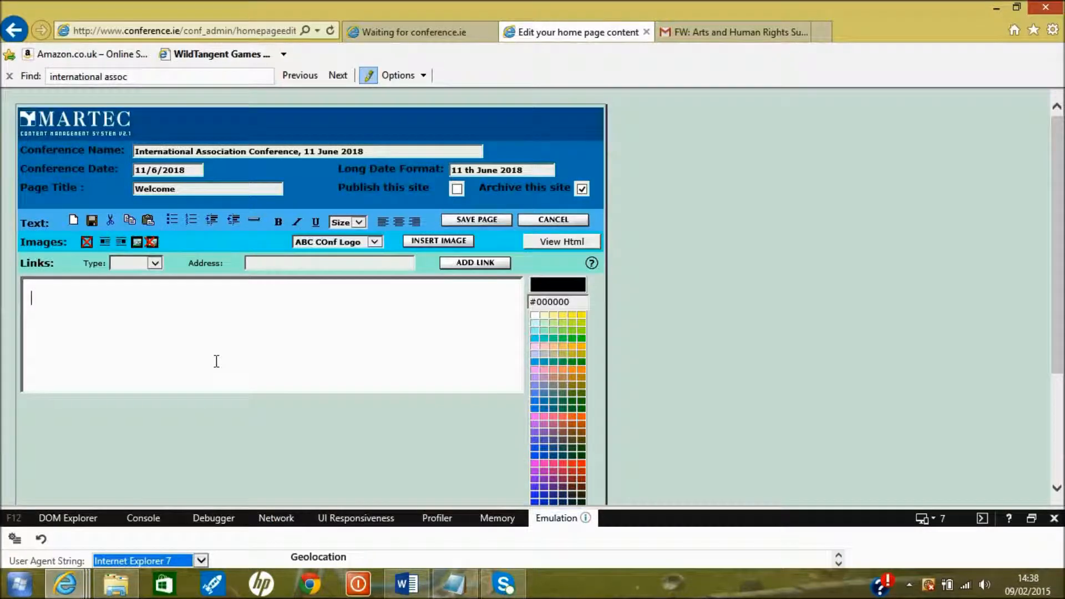
right_click(130, 299)
click(186, 361)
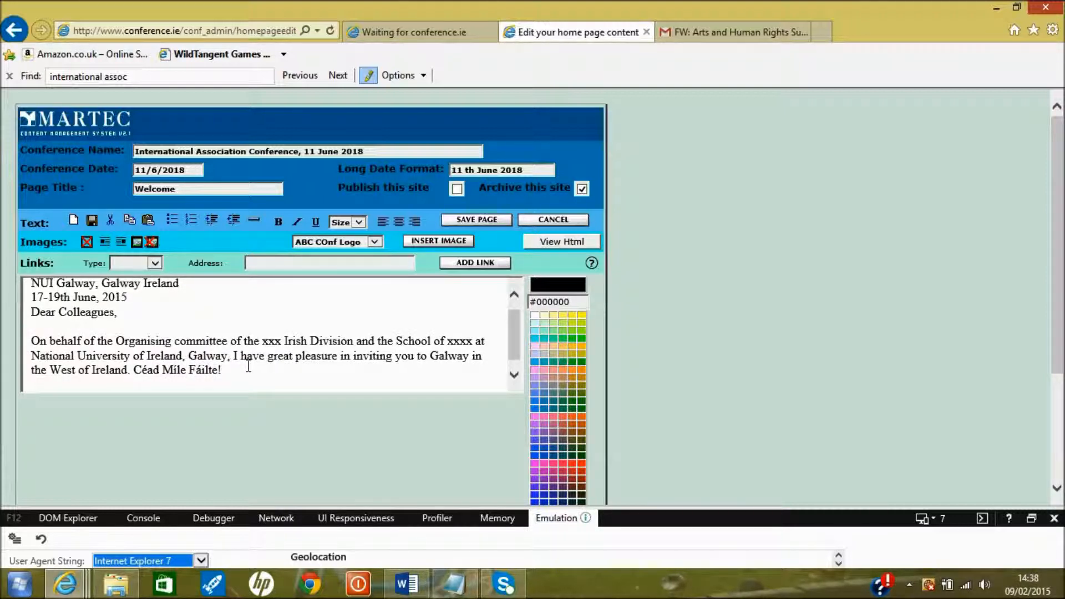
Start a new paragraph before "I have great pleasure" in the welcome text and save the home page
click(235, 355)
key(Return)
key(Return)
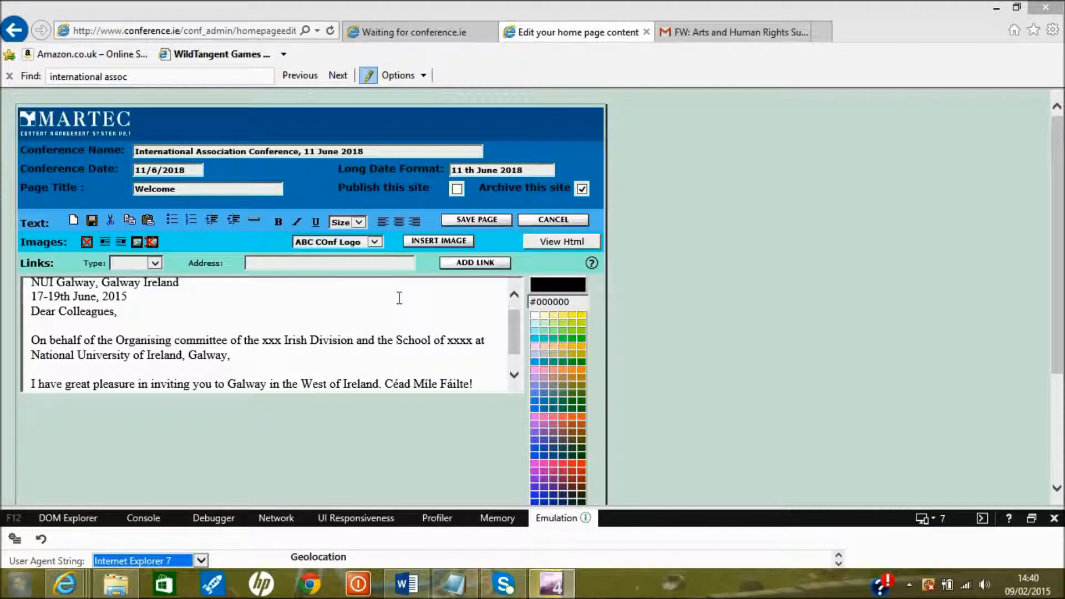
click(483, 221)
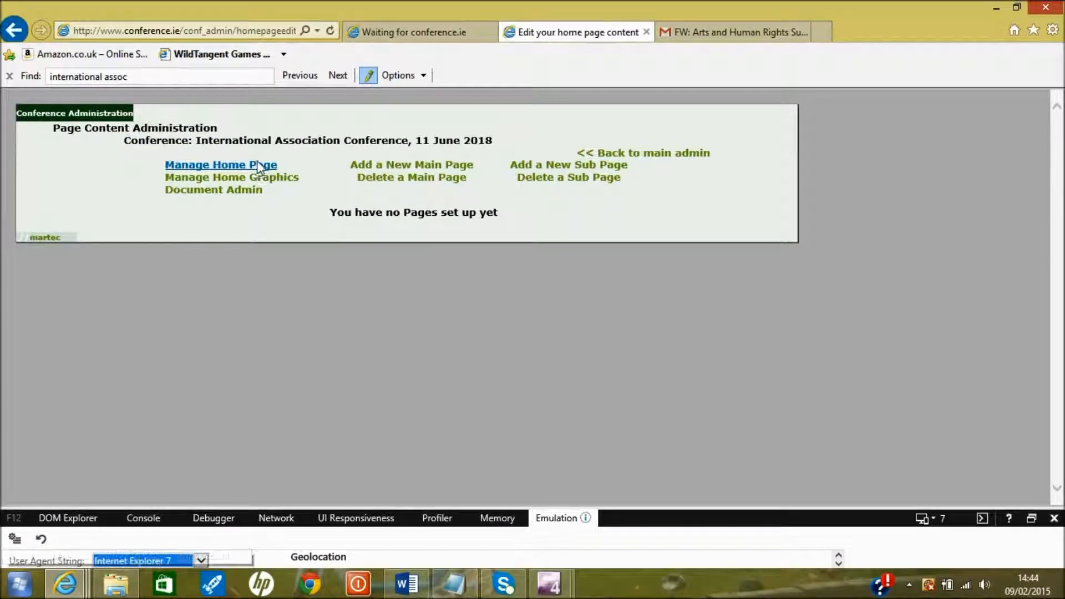
Reopen the home page for editing, select the words "committee of the" to review the text formatting options, and deselect them
click(258, 165)
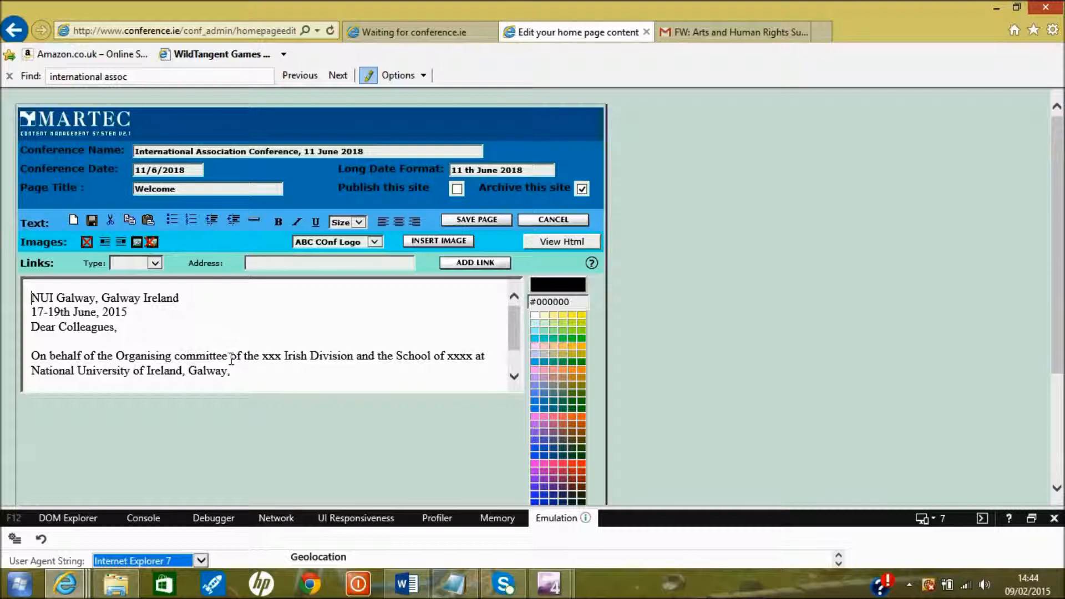
drag(240, 358, 175, 357)
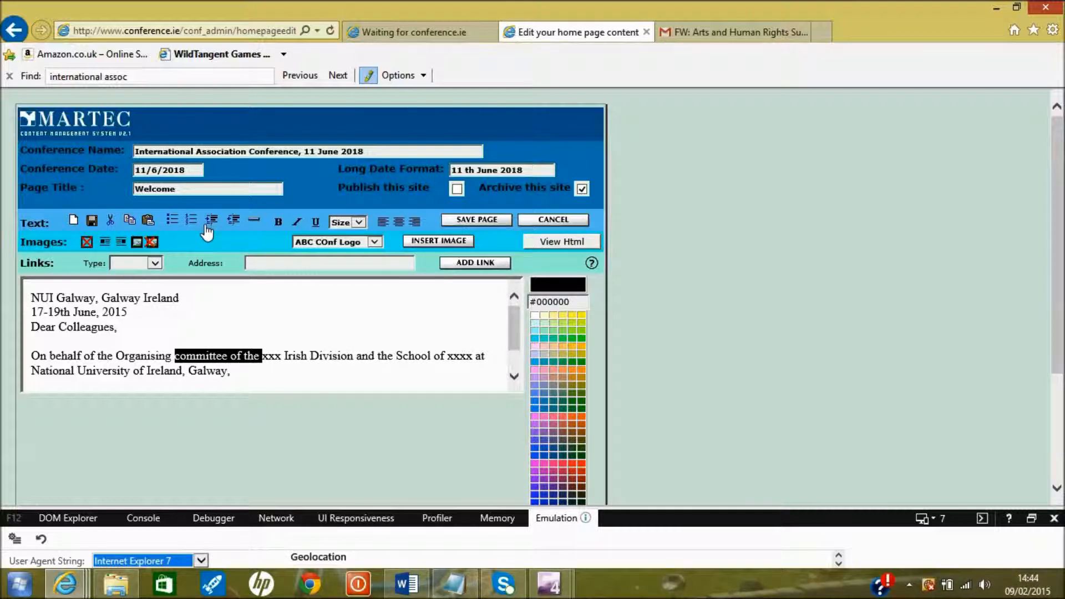
click(316, 380)
scroll(316, 381, down, 1)
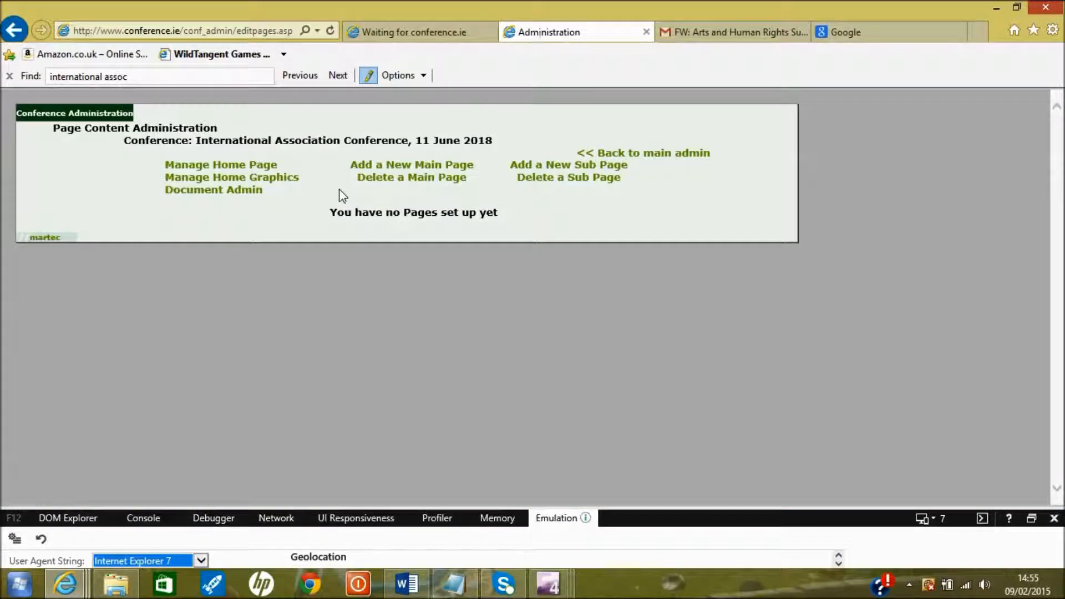
Add a new main page with menu link text and menu title "Programme", and open it for editing
click(376, 166)
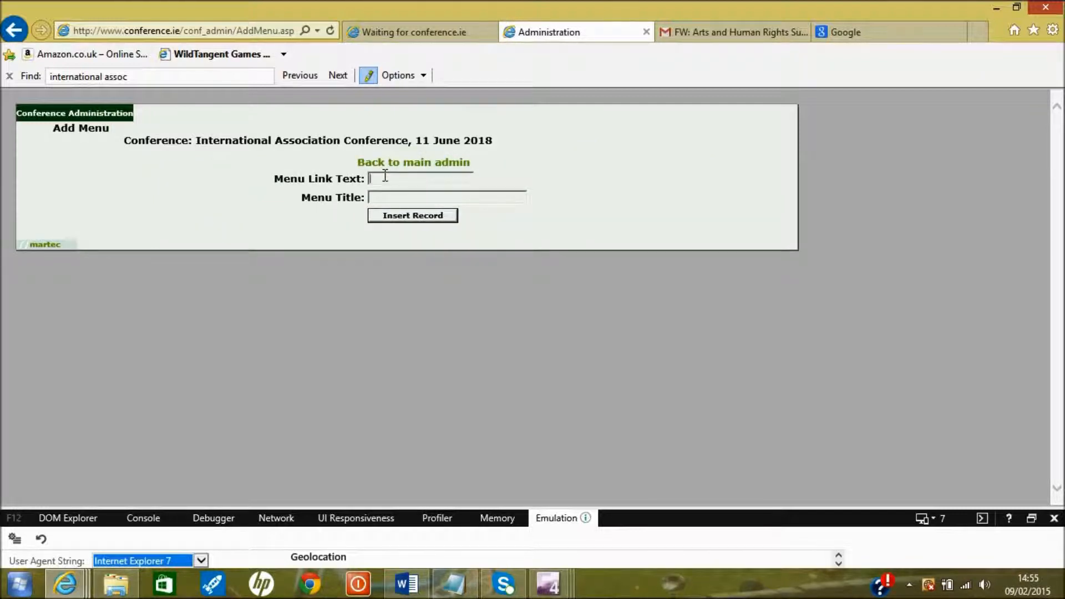
text(Programme)
key(Tab)
text(Programme)
click(393, 219)
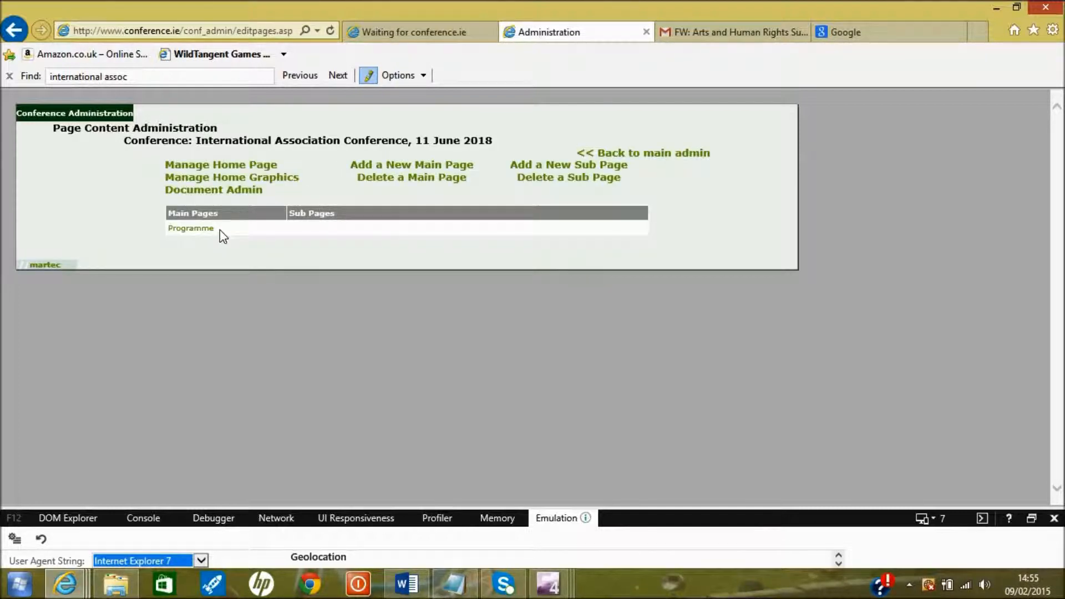
click(191, 229)
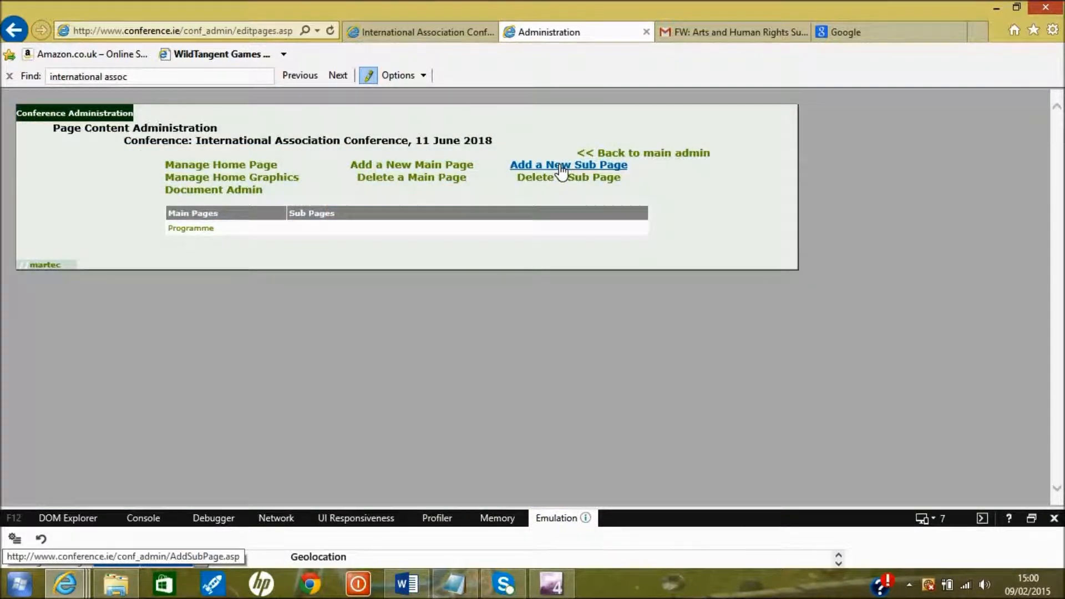
Add a sub page under the Programme menu with menu text "Prof. X" and page title "Dr. NO"
click(562, 166)
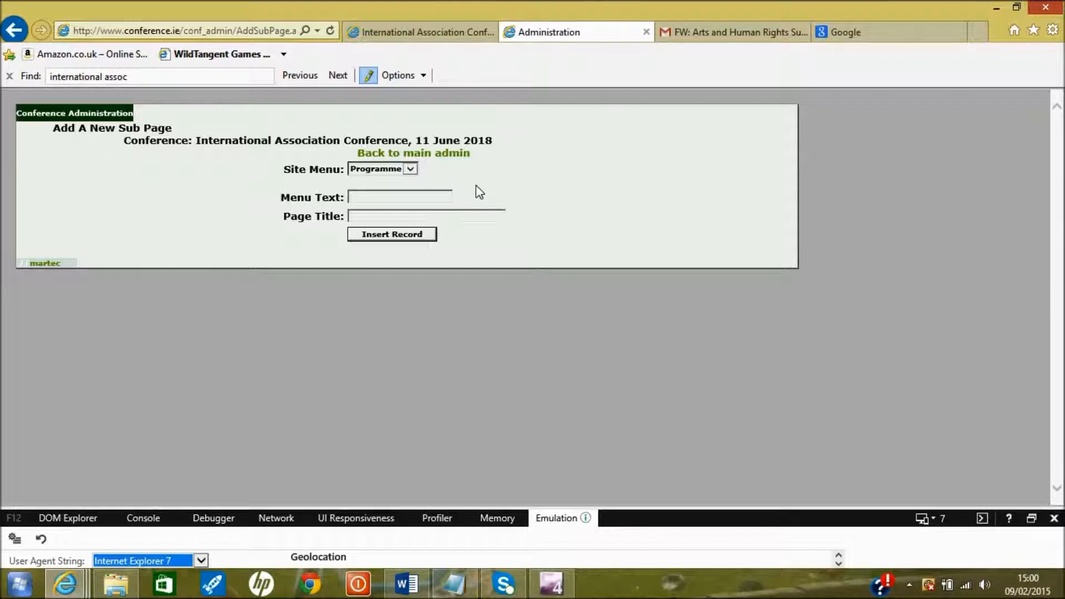
click(410, 171)
click(395, 194)
text(Prof)
text(D)
text(r. NO)
click(387, 240)
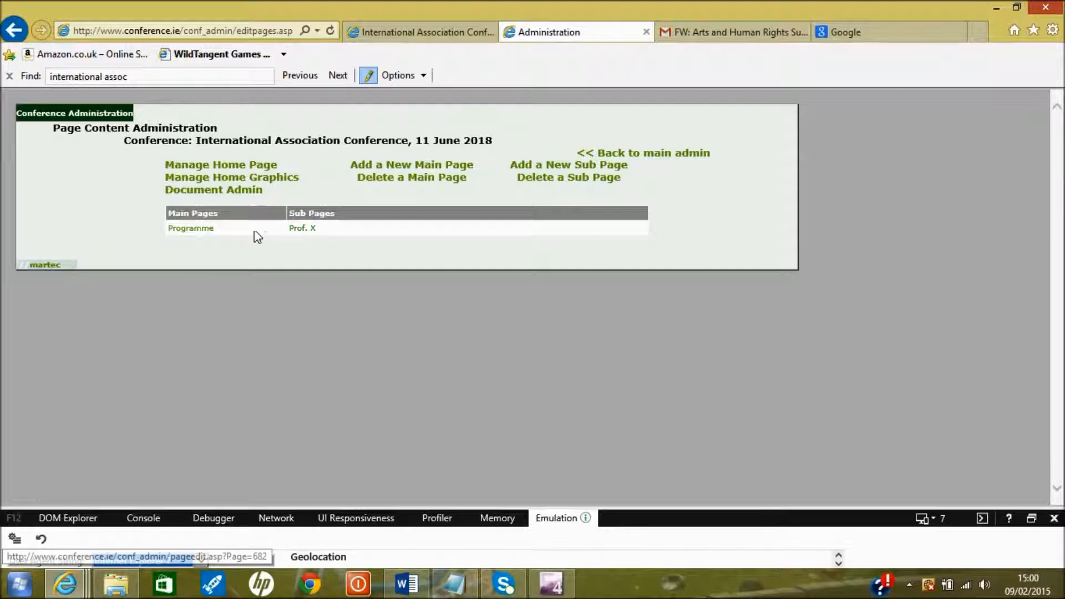
Open the Prof. X sub page for editing and save it with its placeholder text
click(304, 229)
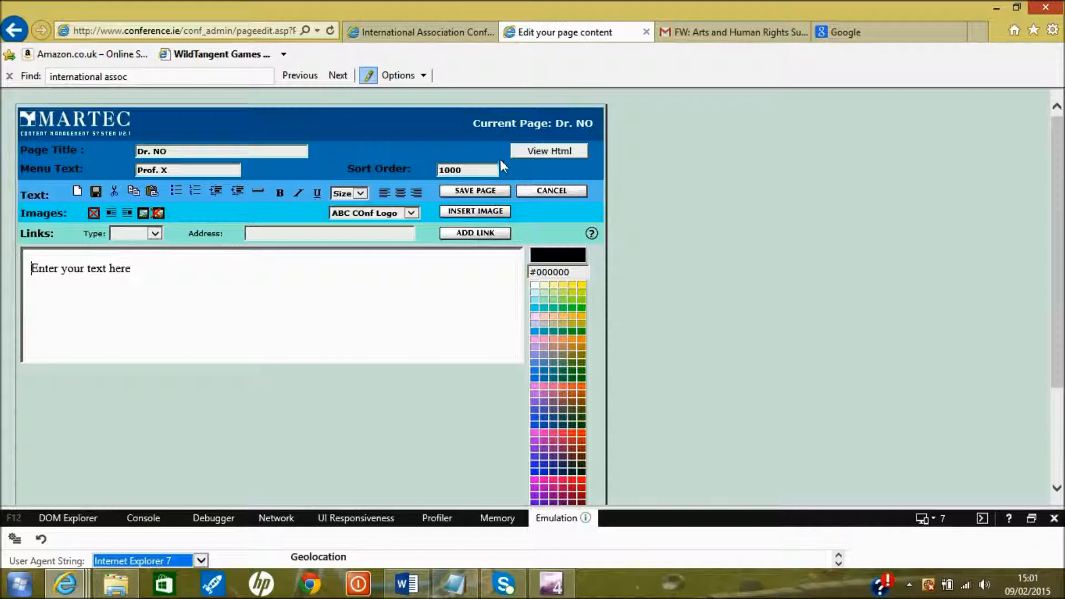
click(500, 191)
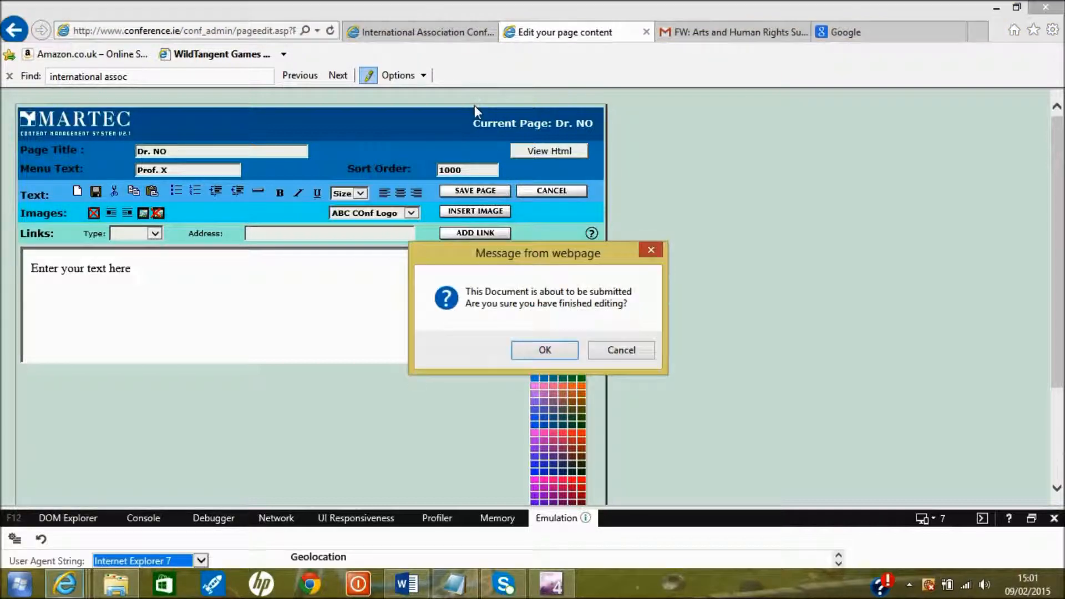
click(542, 350)
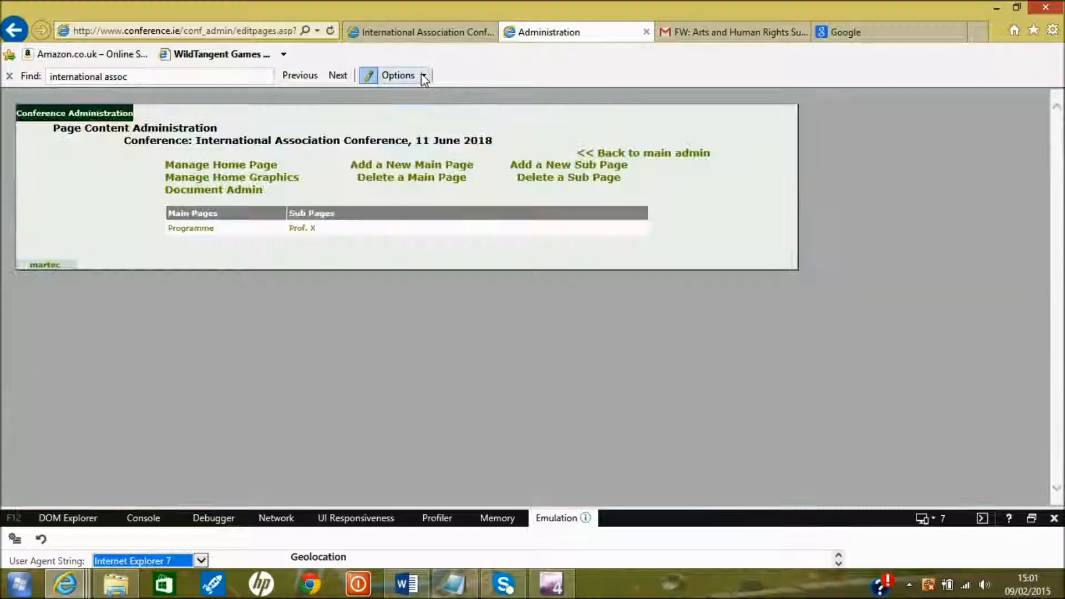
View the Programme page and its sub page menu on the public conference site
click(412, 34)
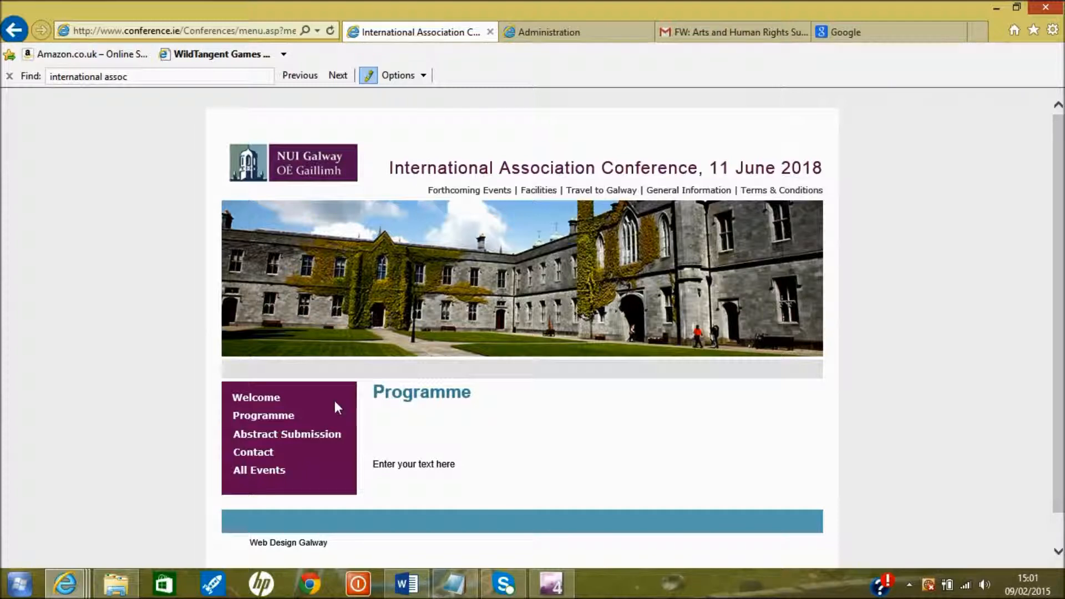
click(283, 419)
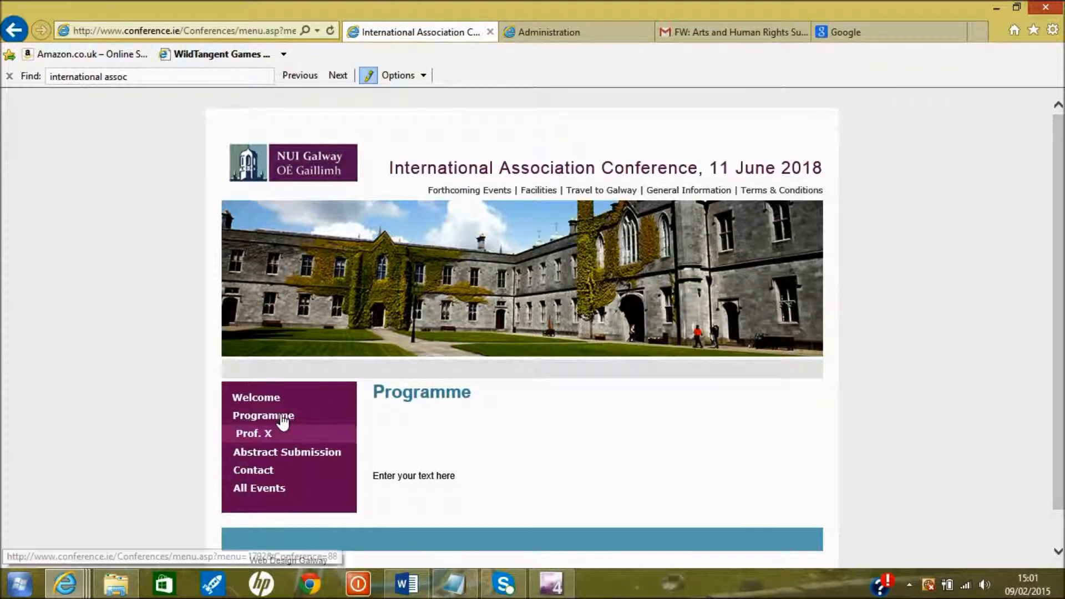